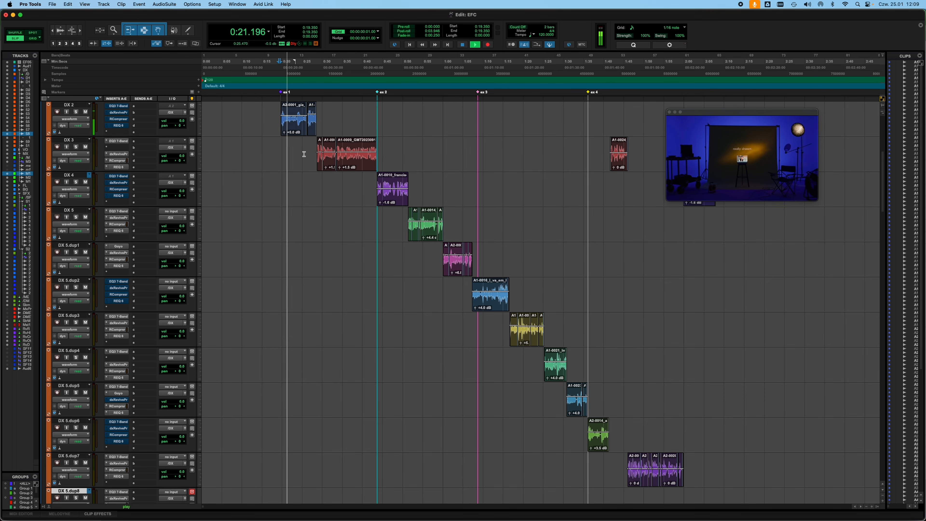
Step: Audition the unprocessed dialogue clips on DX 5.dup2 at marker ex 3 and DX 5.dup6 at marker ex 4
scroll(303, 154, up, 1)
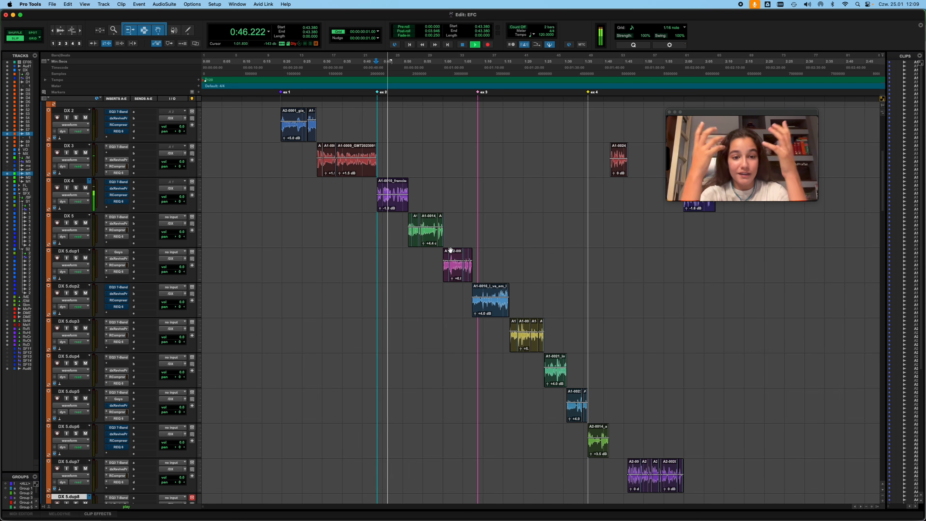
click(484, 316)
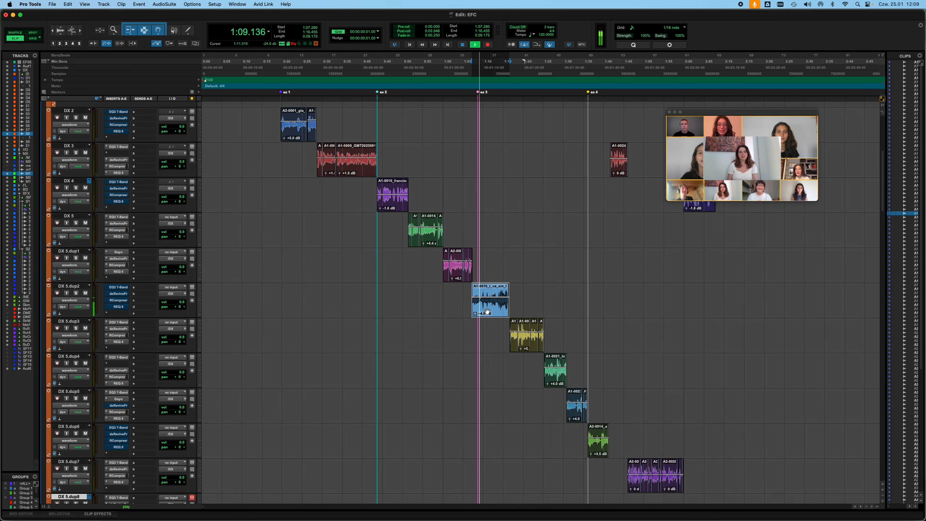
click(590, 453)
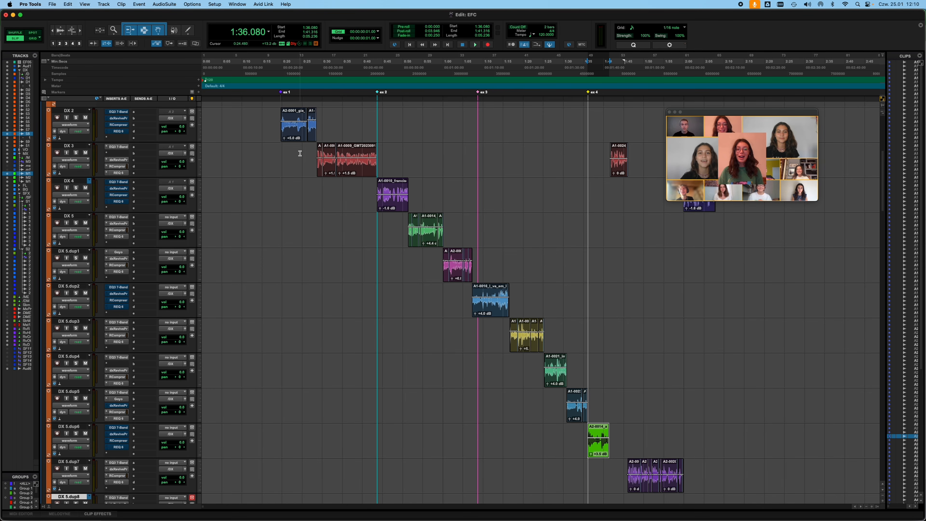
Step: Place the edit cursor at the first DX 2 clip by marker ex 1 and enable that track's EQ3 7-Band insert
click(281, 150)
key(super+bracketright)
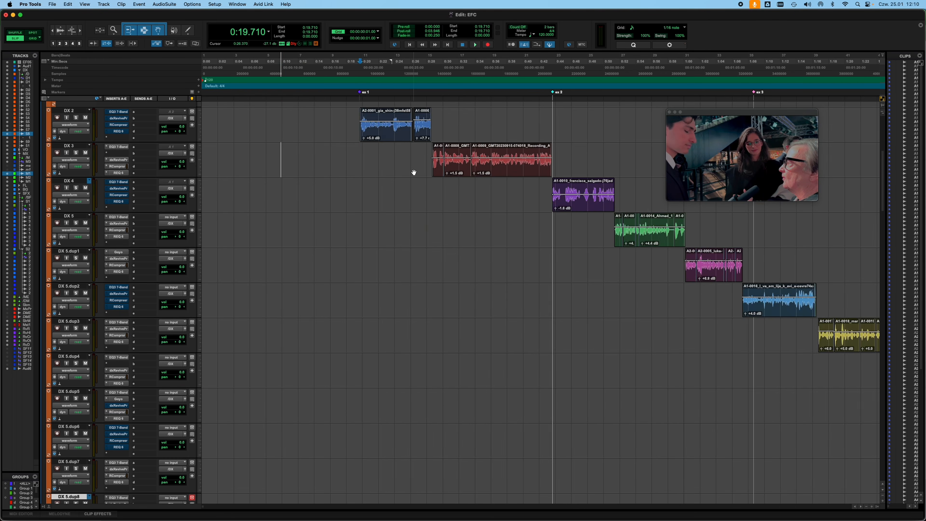
key(super+bracketright)
scroll(460, 200, up, 3)
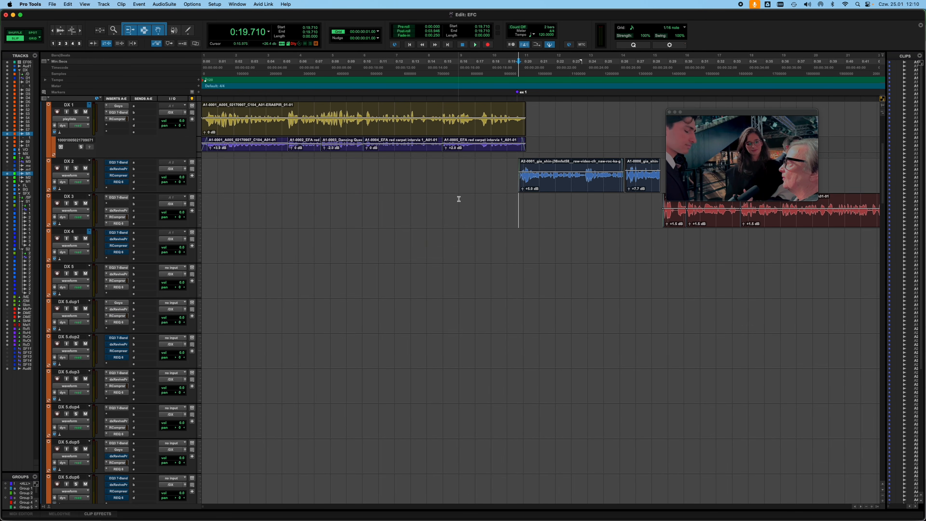
scroll(459, 199, right, 5)
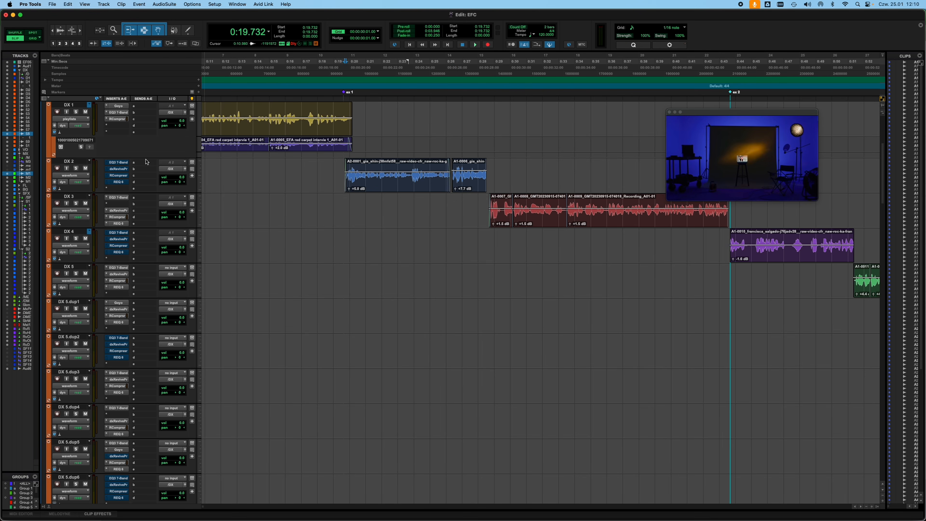
click(118, 162)
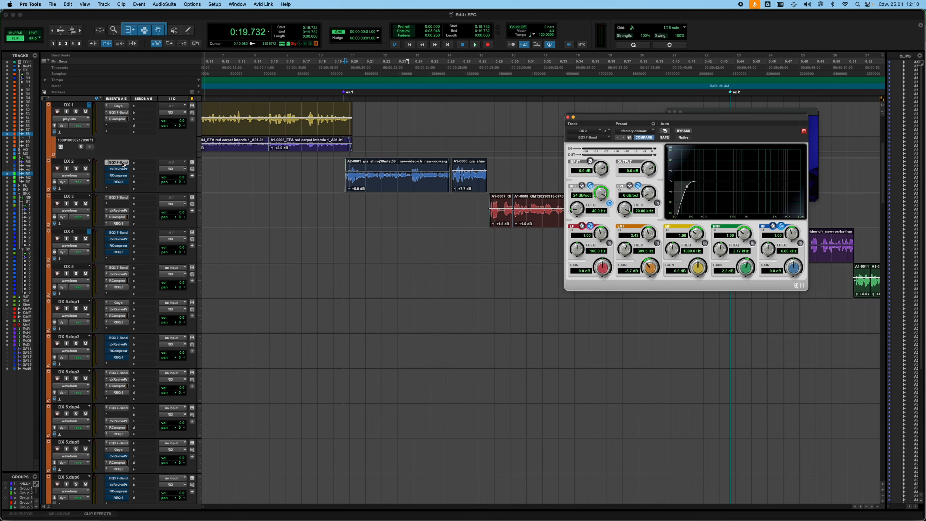
click(568, 117)
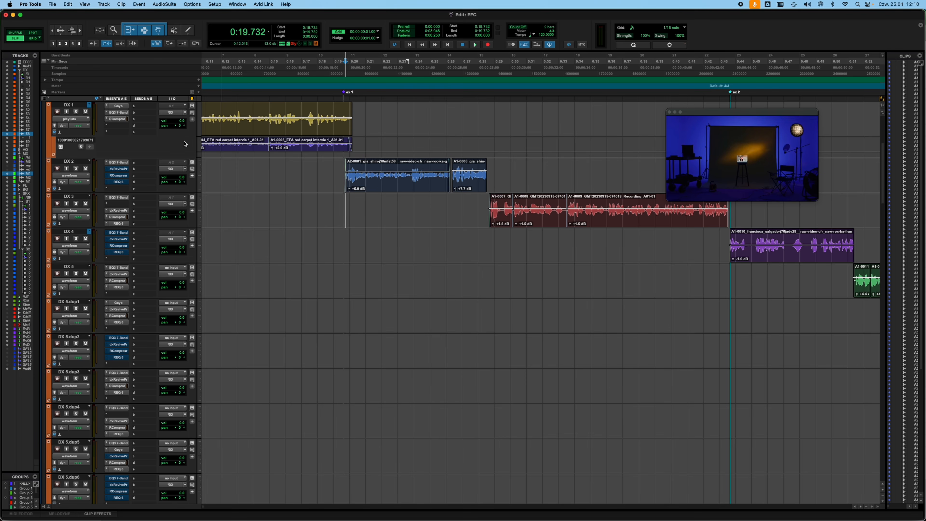
Step: Enable the dxRevive Pro and RCompressor inserts on DX 2, and open its REQ 6 equalizer
click(121, 171)
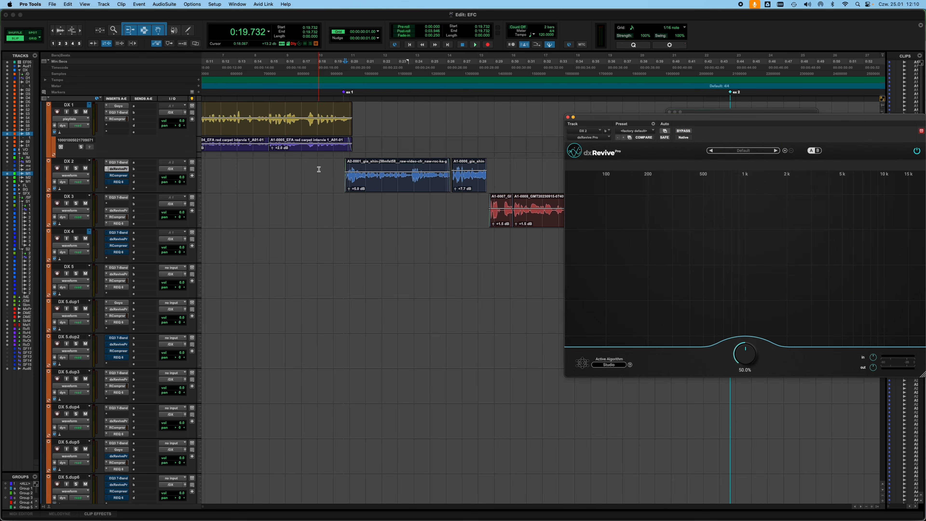
drag(668, 120, 624, 163)
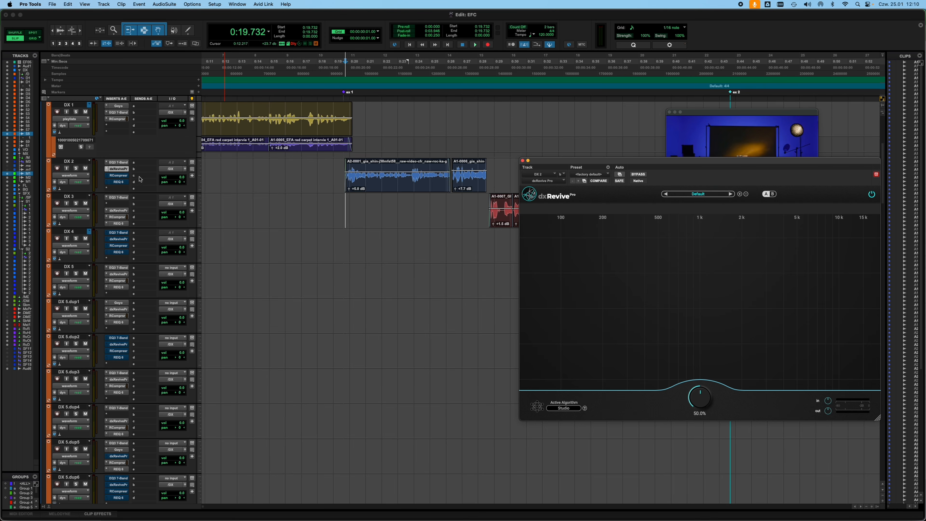
click(118, 177)
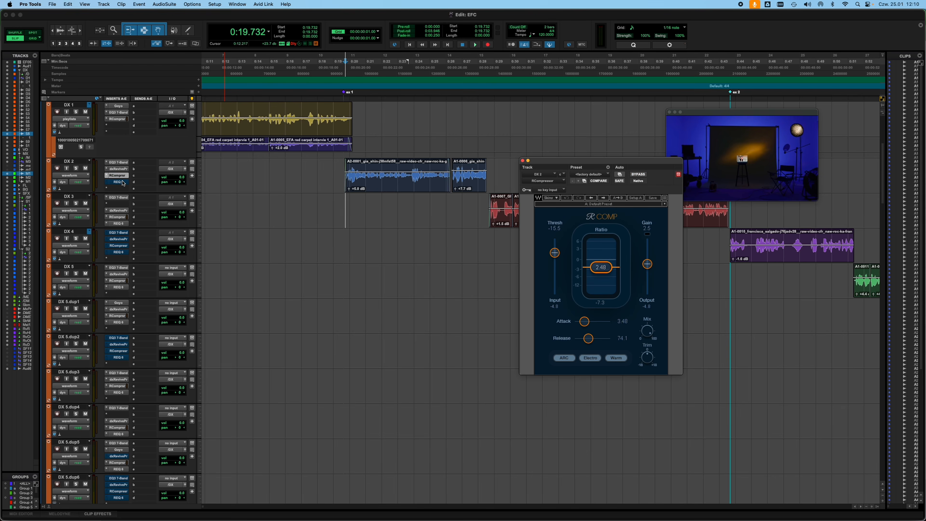
click(119, 182)
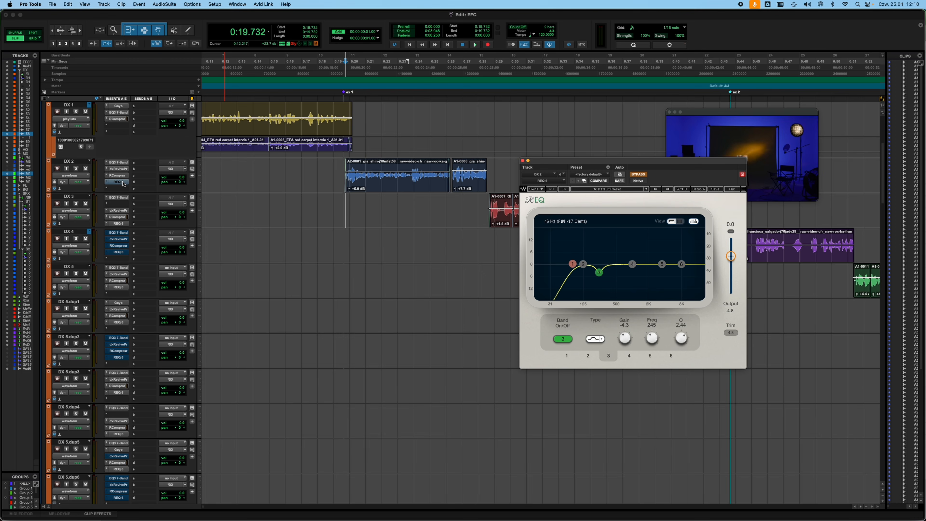
Step: Play the DX 2 dialogue from marker ex 1 and take the REQ 6 insert out of bypass
key(space)
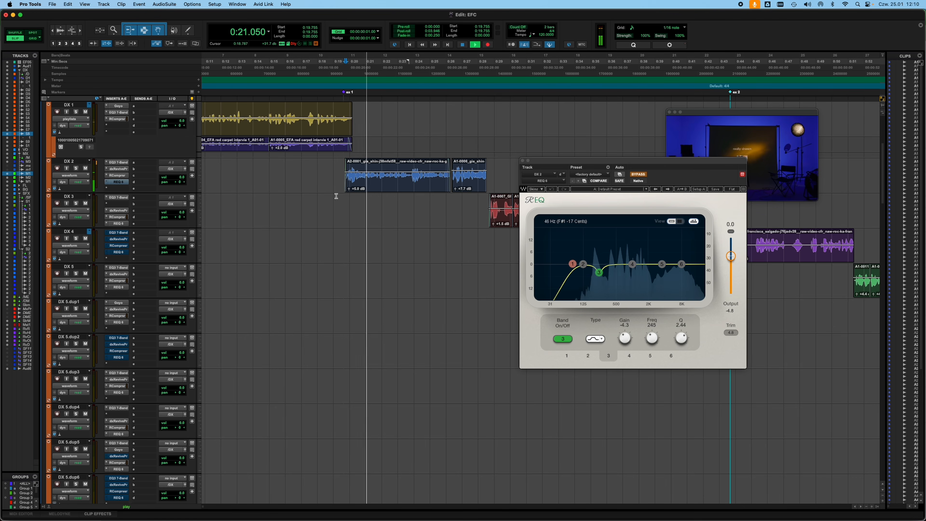
drag(556, 161, 588, 274)
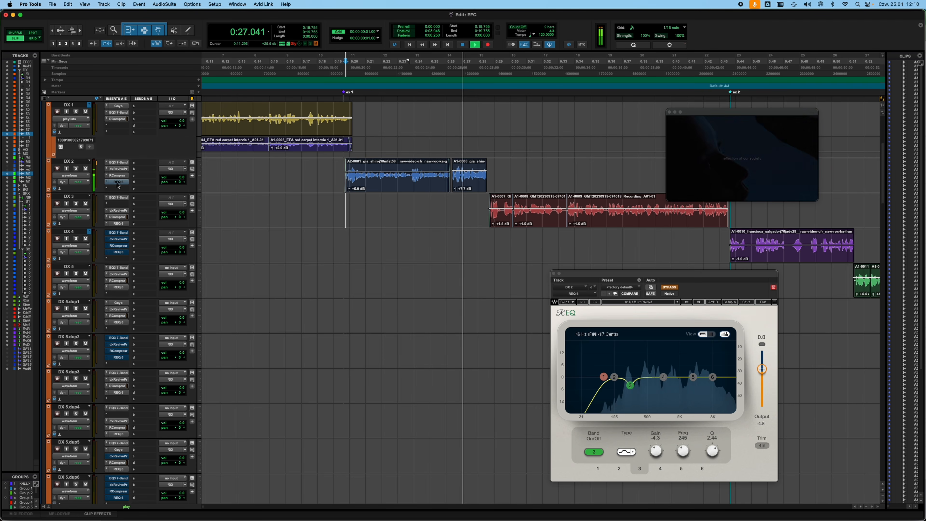
key(space)
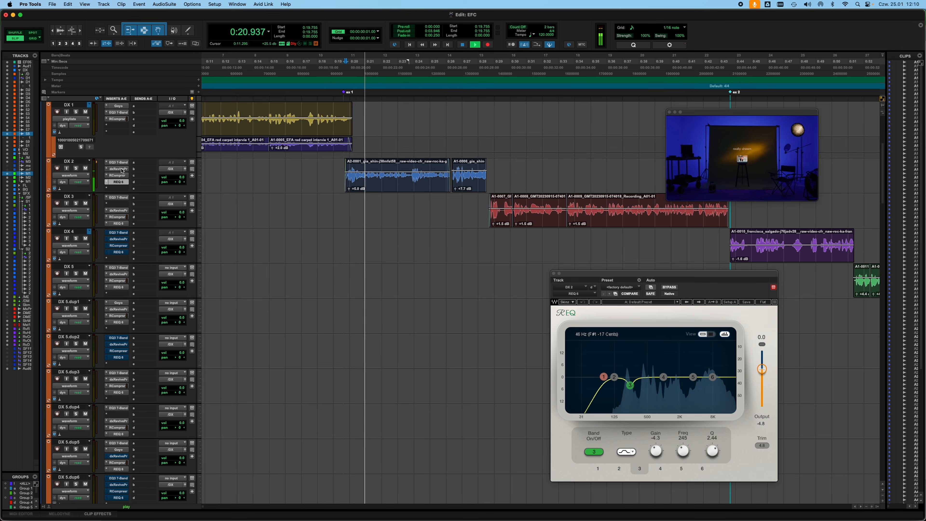
Step: Compare the DX 2 dialogue with dxRevive Pro bypassed and active during playback, leave it active, and close the plug-in windows
click(118, 169)
drag(222, 13, 304, 209)
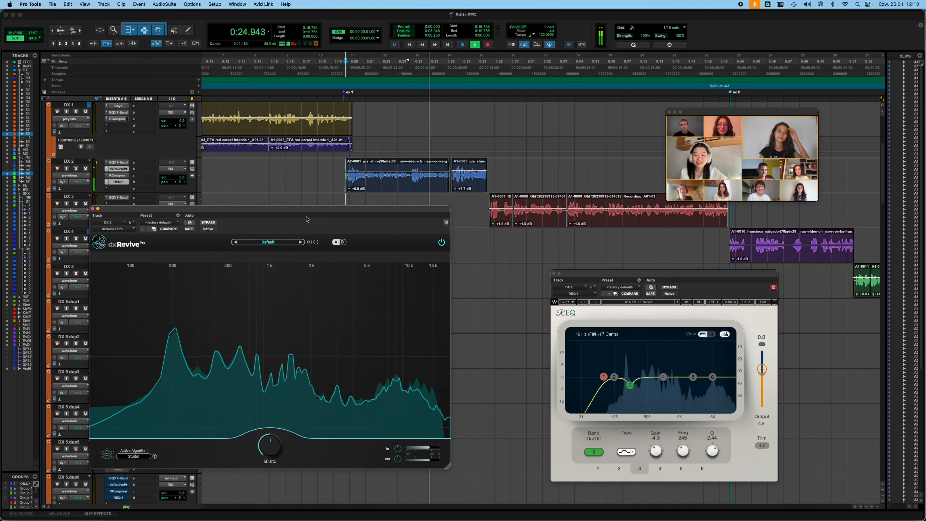
click(209, 223)
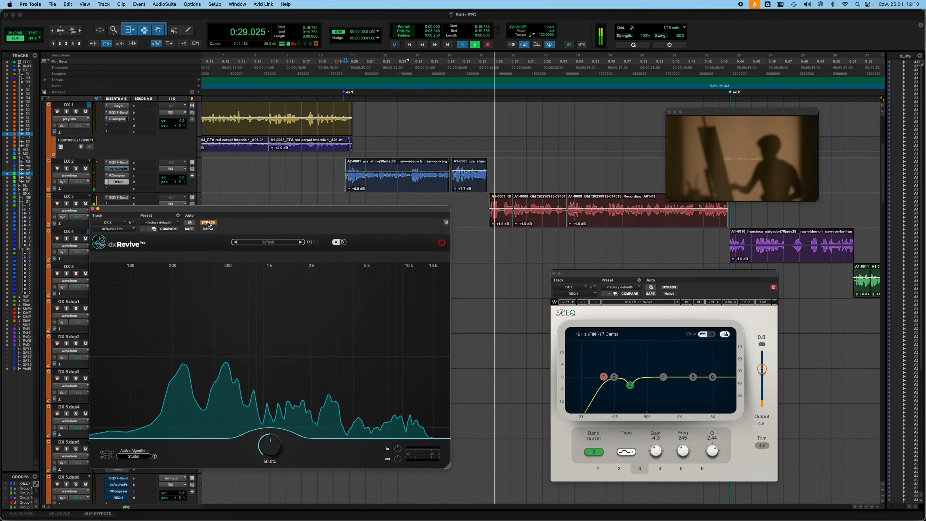
key(space)
key(space)
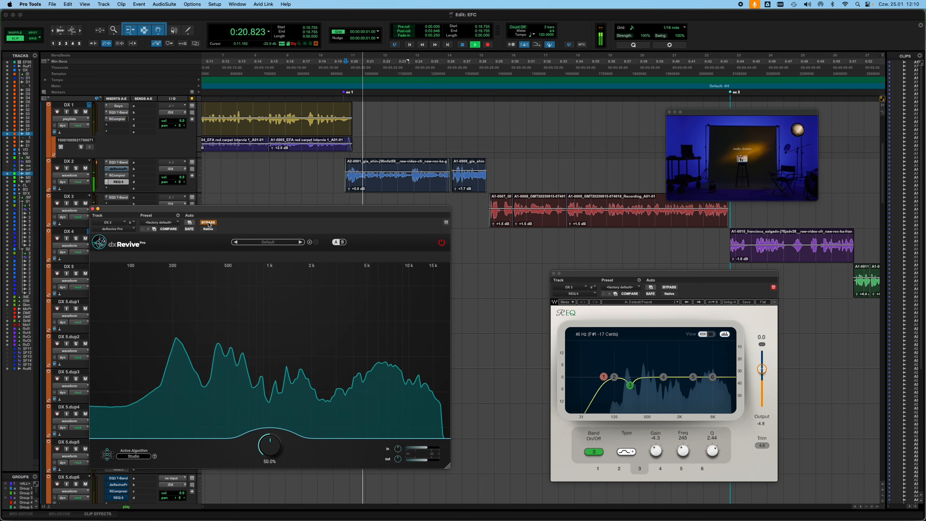
click(209, 223)
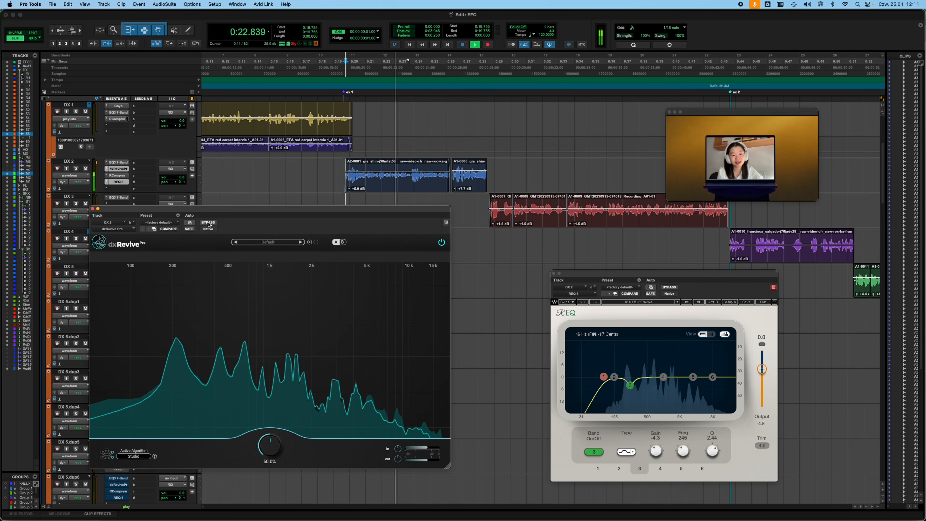
click(209, 222)
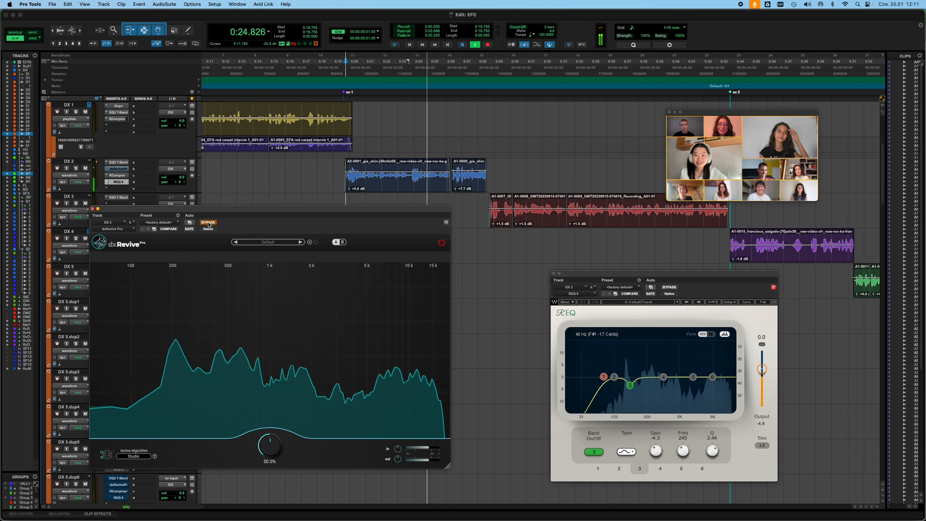
click(209, 223)
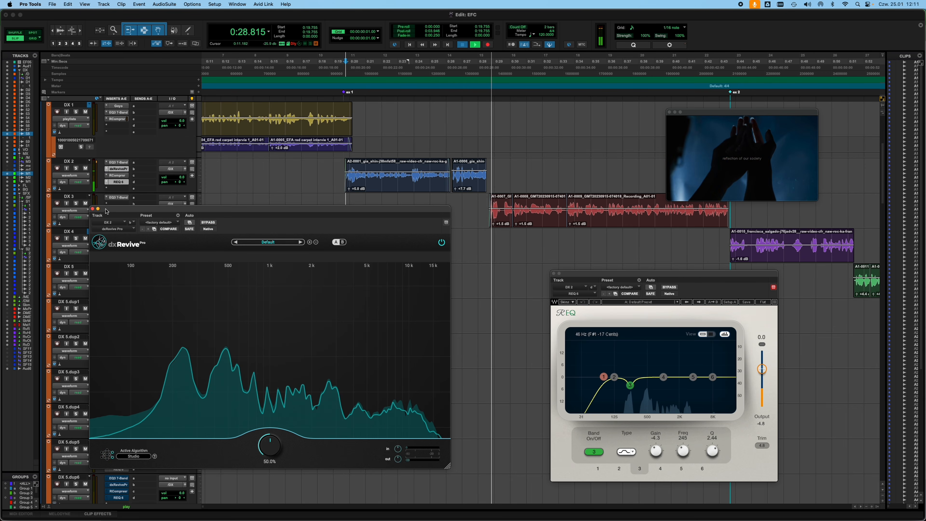
key(space)
click(93, 209)
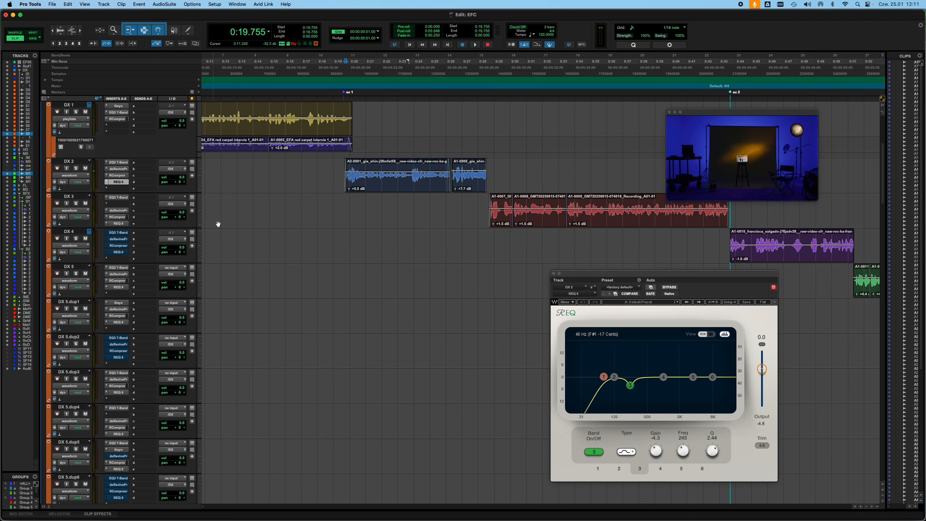
click(554, 273)
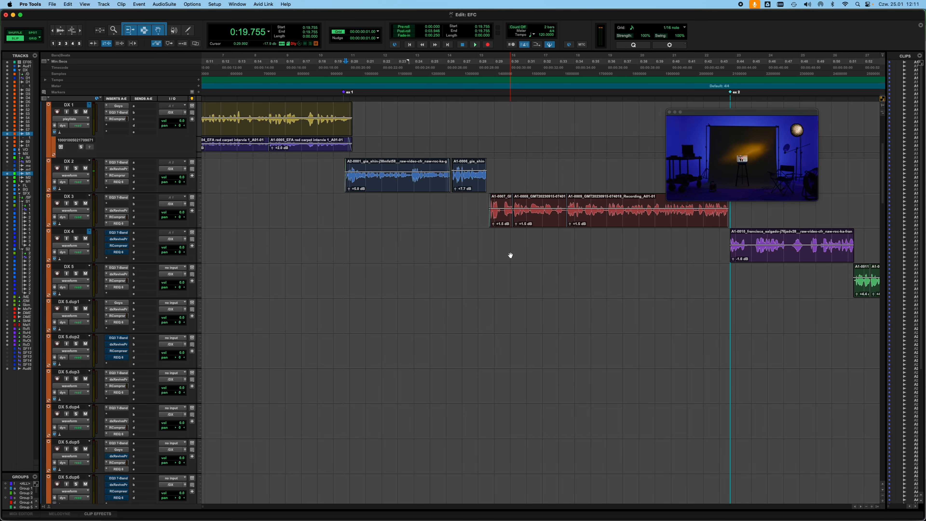
Step: Audition the unprocessed dialogue clip on DX 4 from marker ex 2
scroll(510, 256, right, 10)
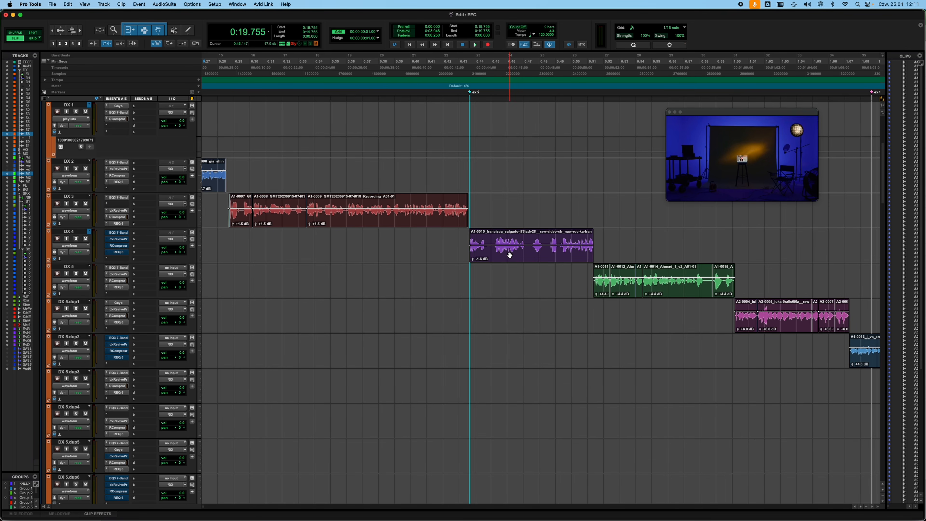
click(512, 256)
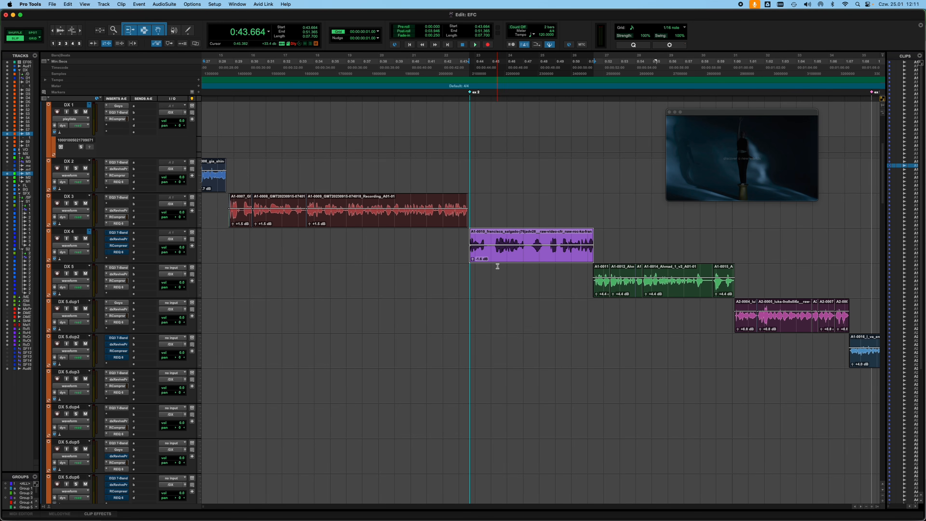
key(space)
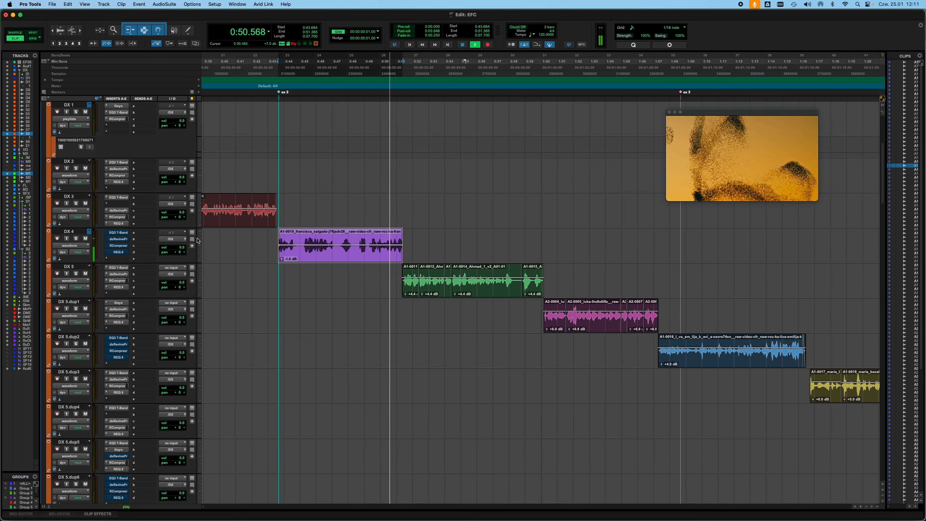
key(space)
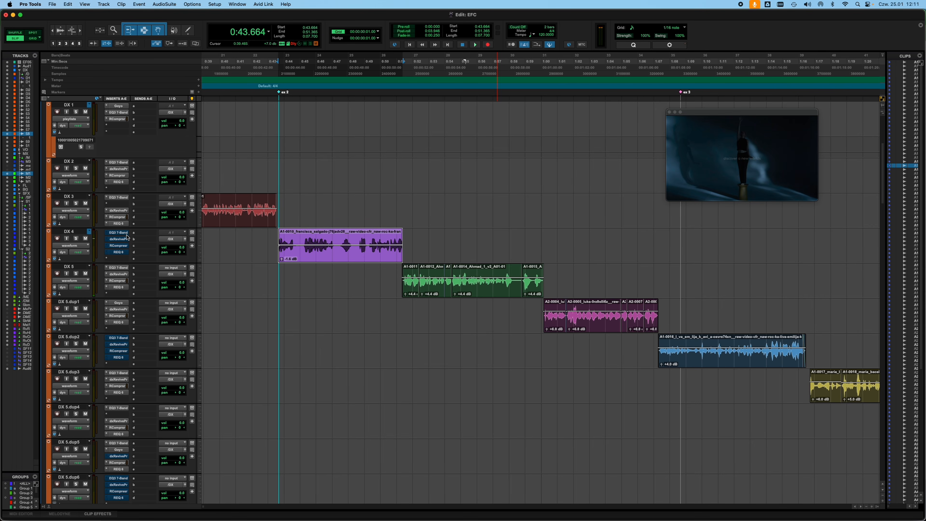
Step: Enable all four DX 4 inserts and play its clip with dxRevive Pro open, closing the plug-in at the end
click(122, 253)
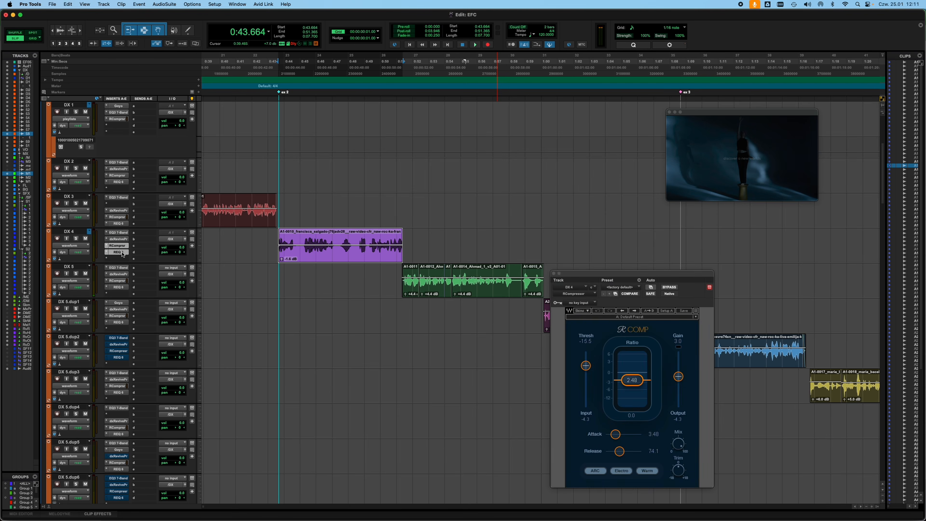
click(118, 240)
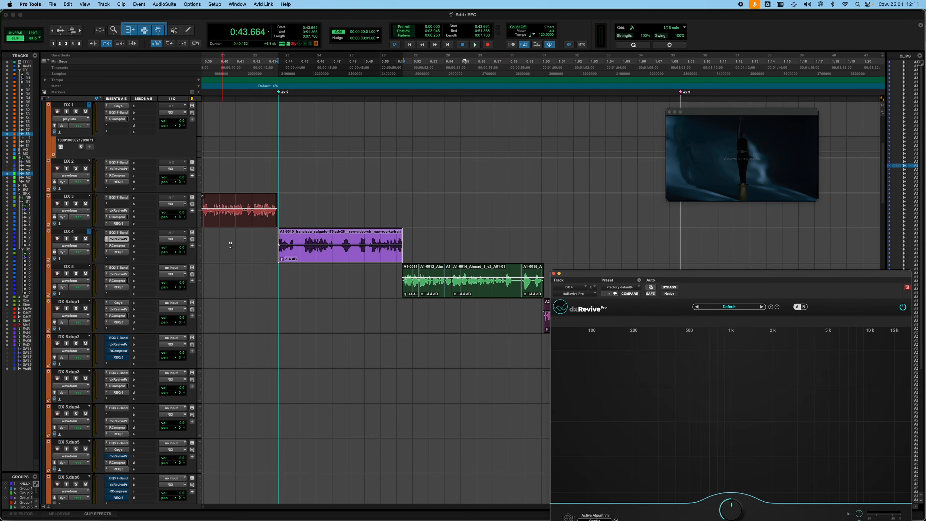
drag(629, 274, 620, 214)
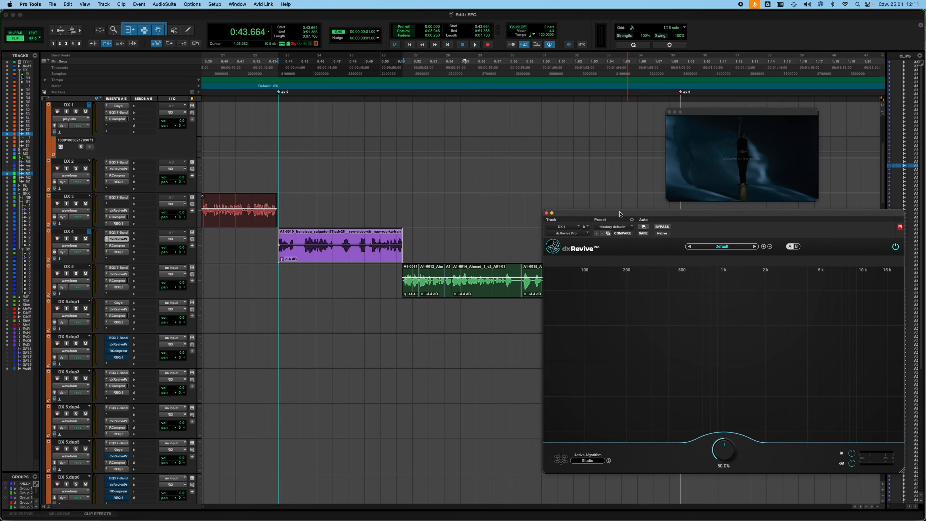
key(space)
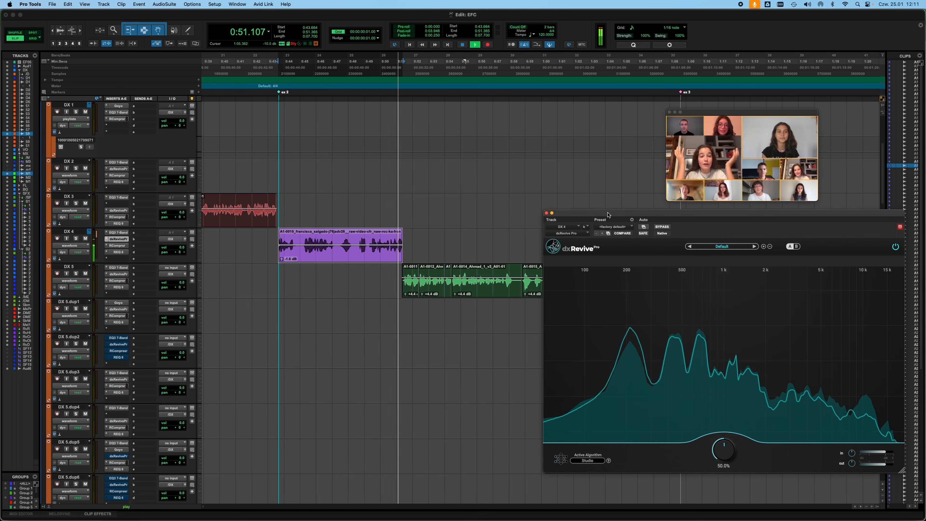
click(547, 214)
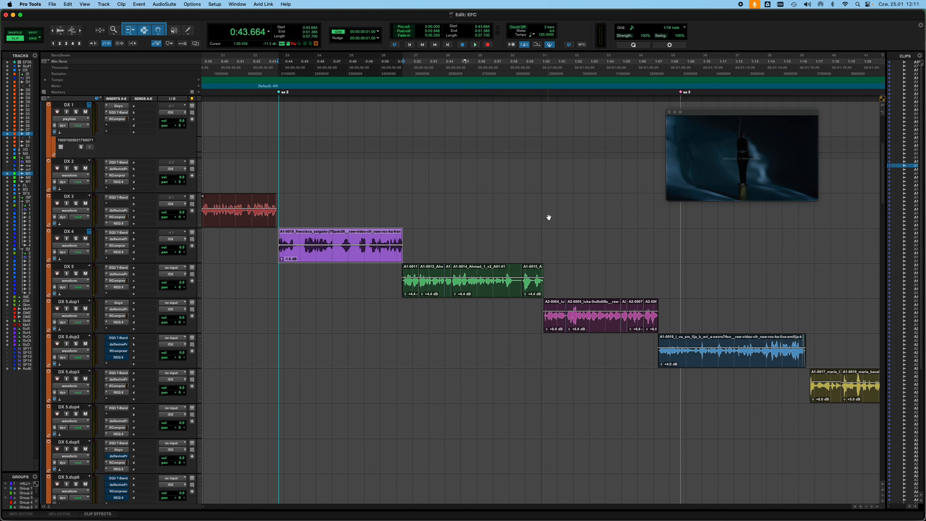
Step: Audition the unprocessed dialogue clip on DX 5.dup2 near marker ex 3
click(677, 364)
key(space)
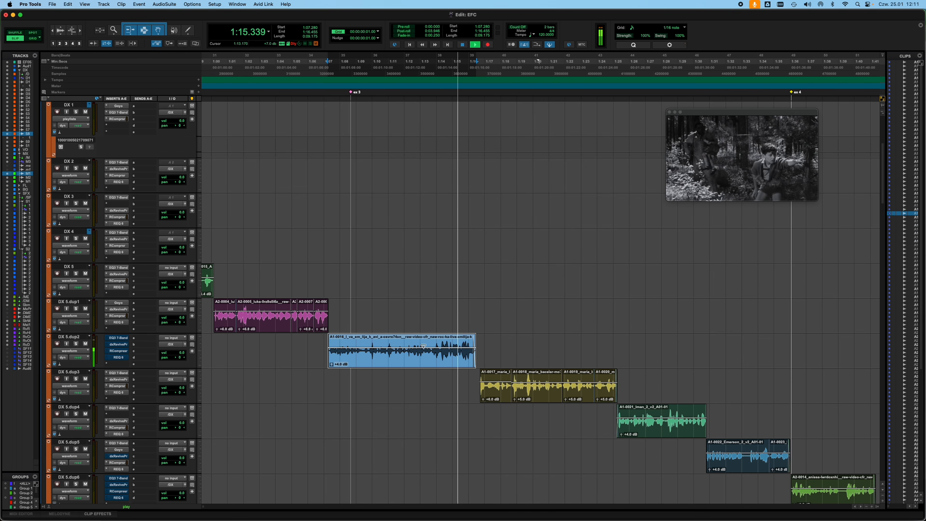
key(space)
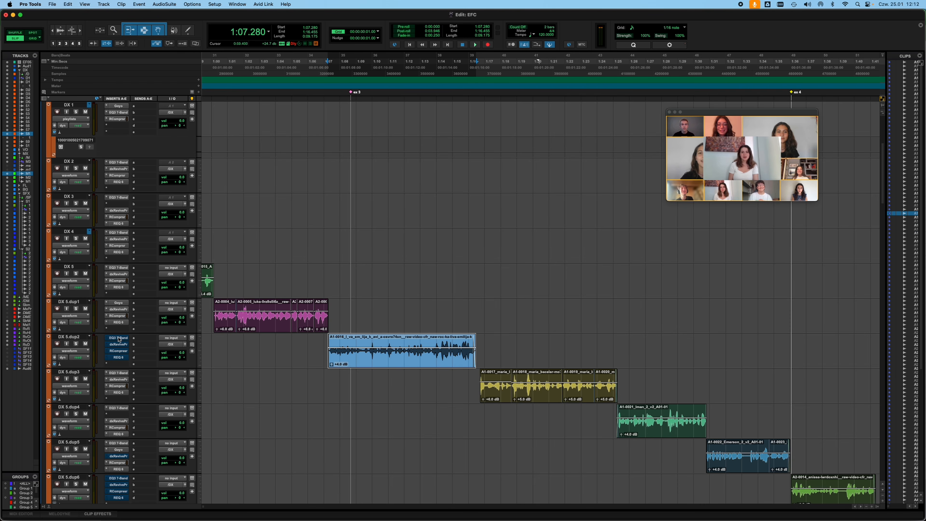
Step: Enable all four DX 5.dup2 inserts and play its dialogue clip with dxRevive Pro open
click(121, 344)
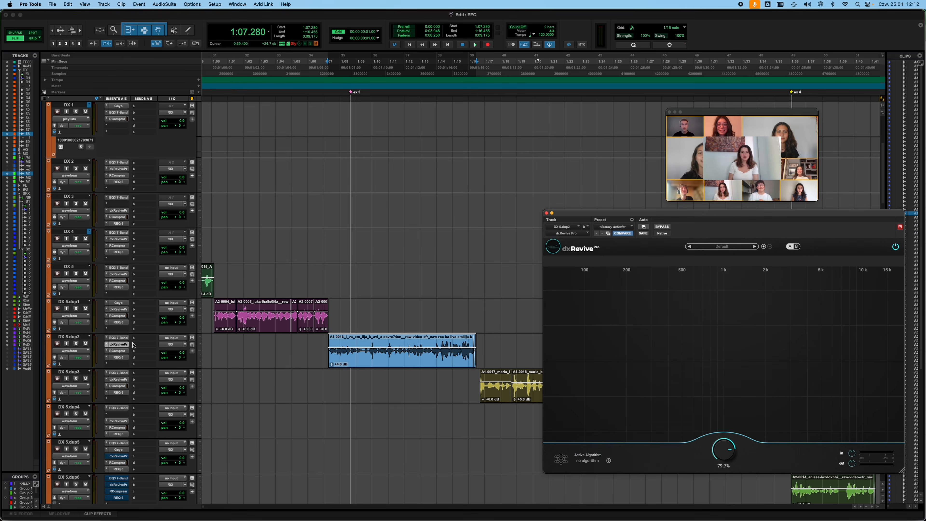
key(space)
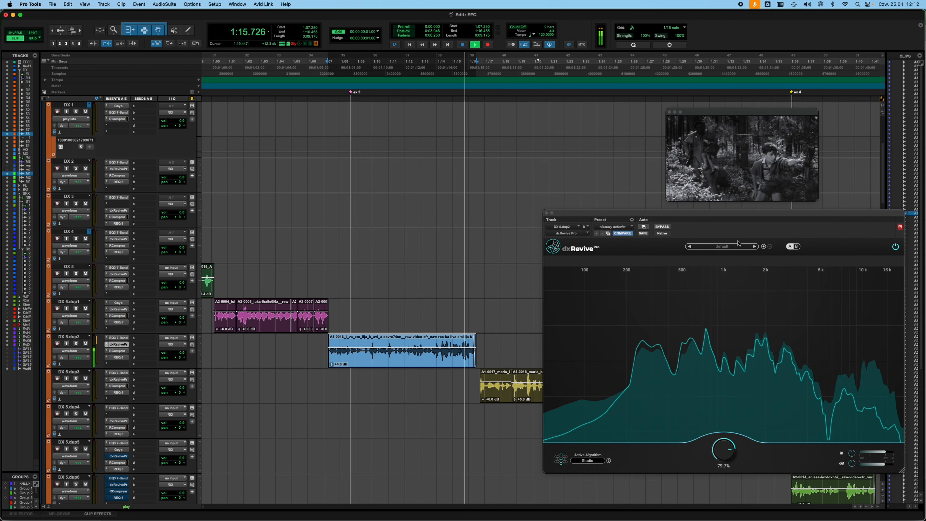
key(space)
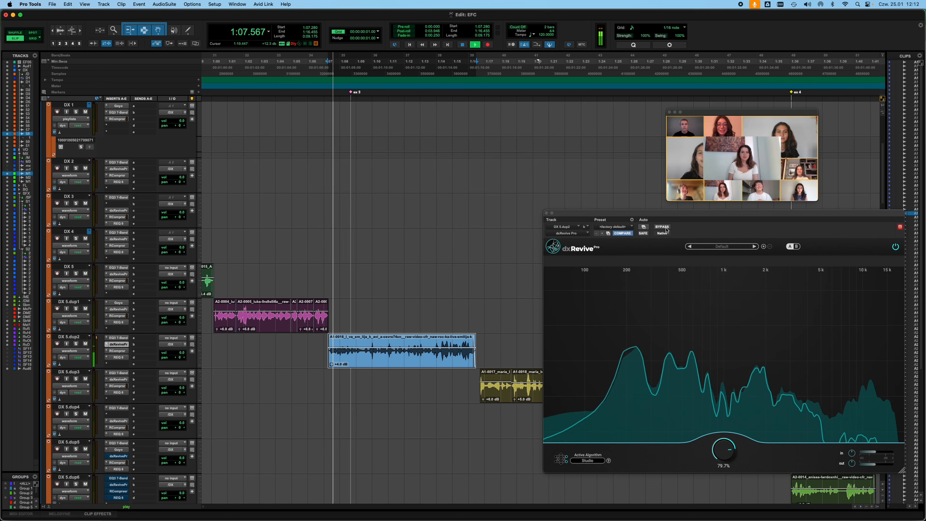
Step: Compare the DX 5.dup2 dialogue with dxRevive Pro bypassed and active during playback, leave it active, and close the plug-in window
click(662, 227)
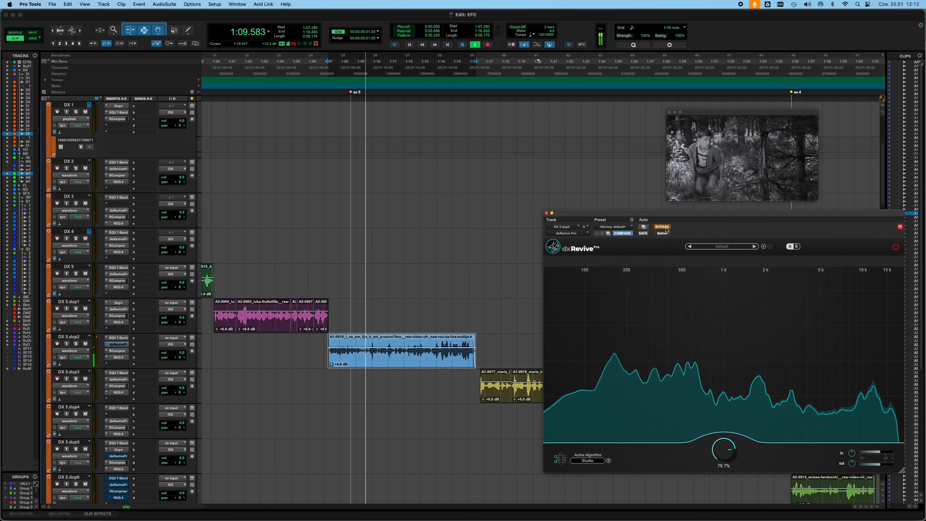
click(663, 227)
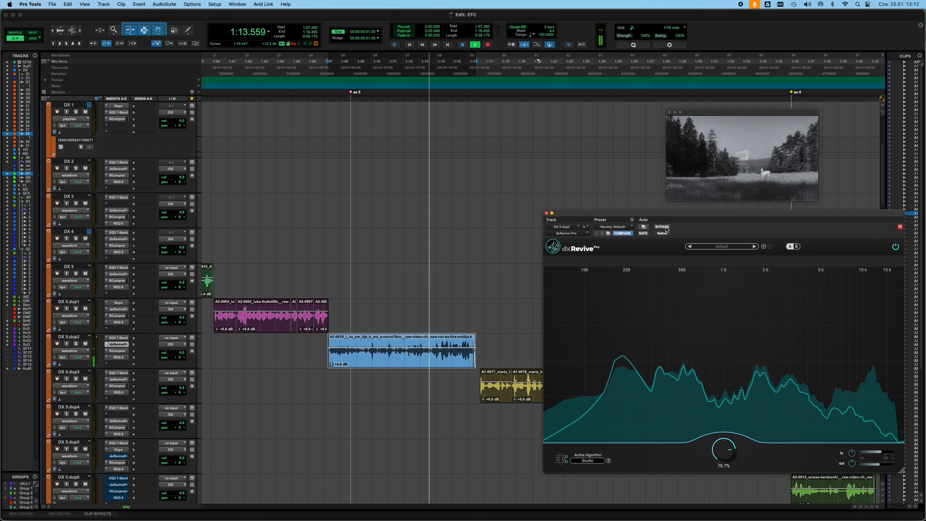
click(667, 228)
click(667, 227)
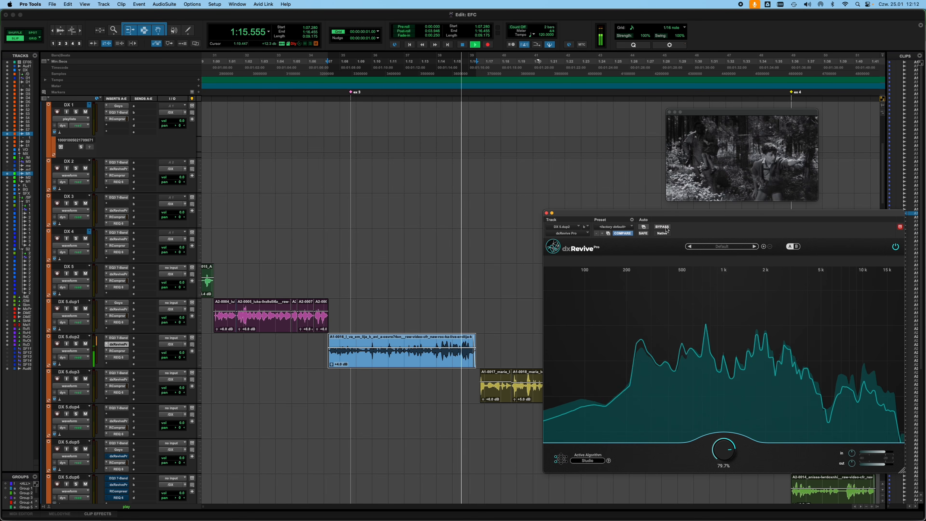
click(547, 214)
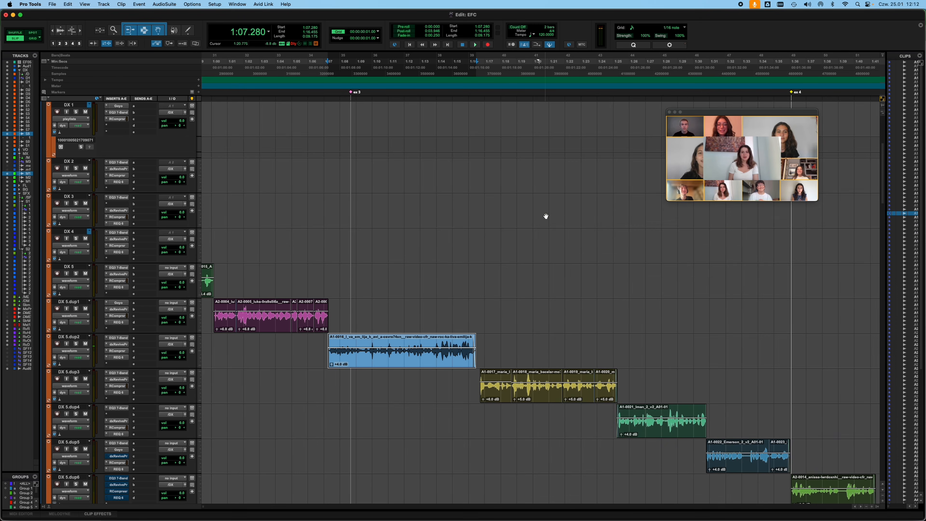
Step: Select the dialogue clip on DX 5.dup6 at marker ex 4 and bring the clips following it into view
scroll(598, 273, down, 3)
click(838, 456)
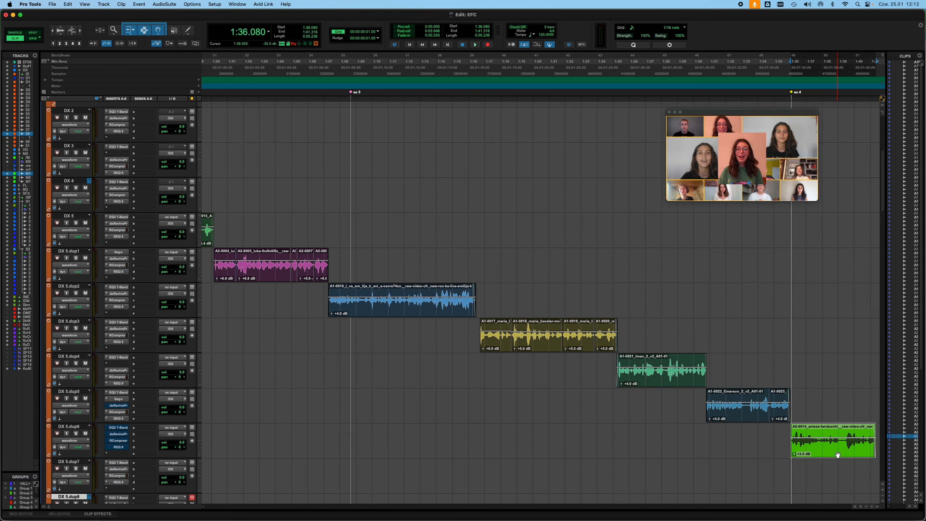
scroll(805, 431, right, 10)
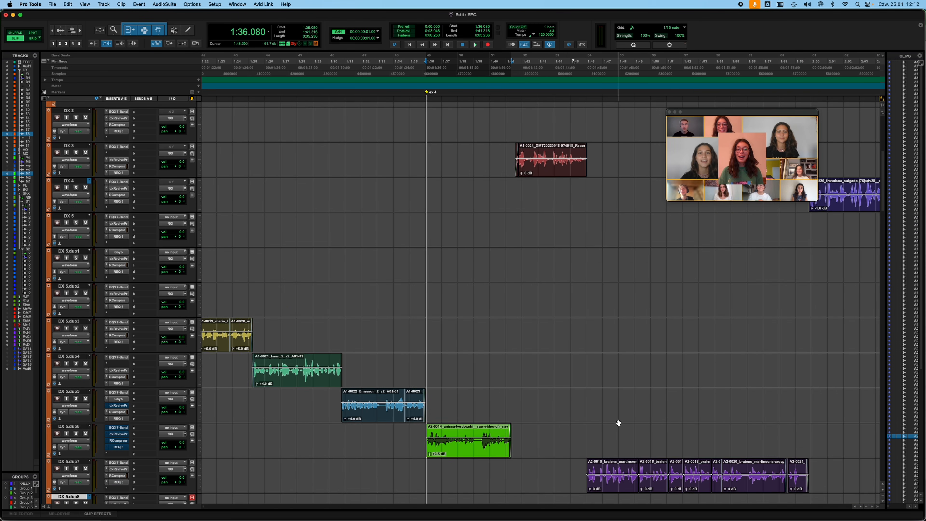
scroll(517, 379, down, 2)
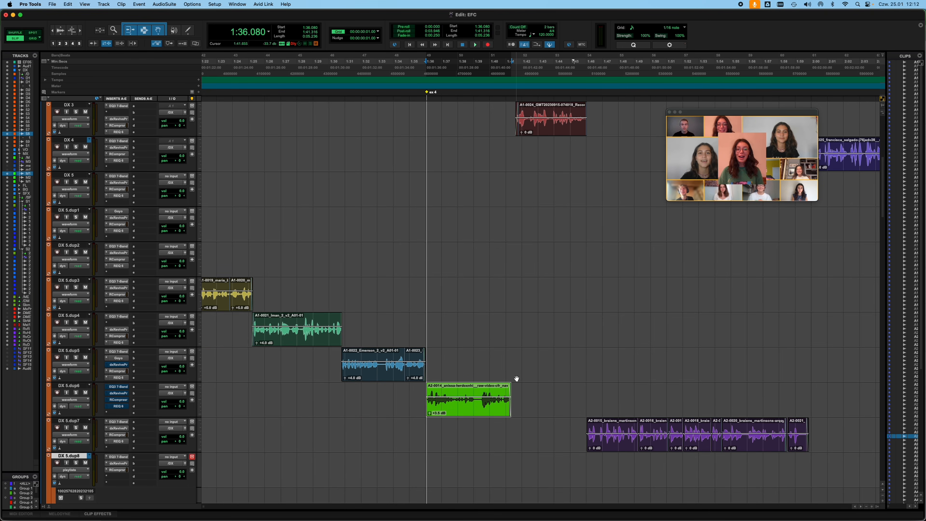
Step: Audition the unprocessed dialogue clips on DX 5.dup7 from marker ex 4
key(space)
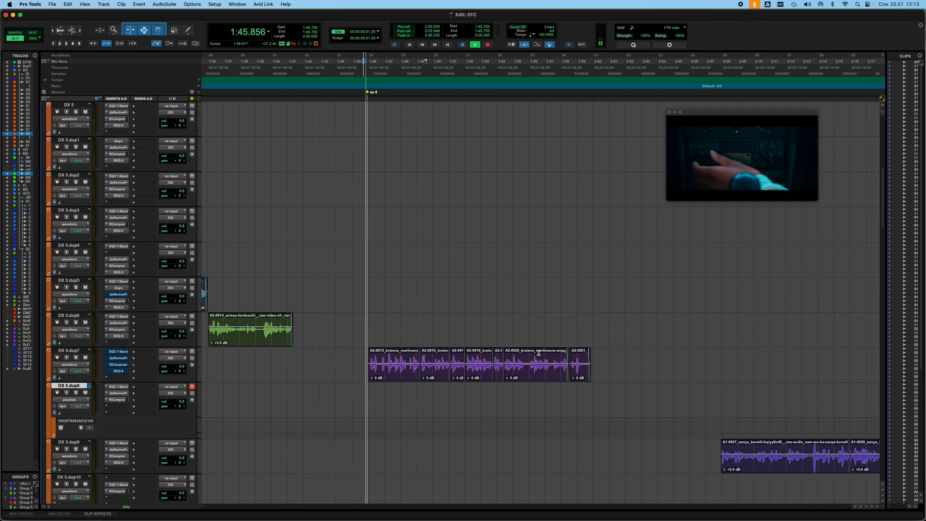
scroll(539, 353, right, 2)
scroll(416, 356, up, 4)
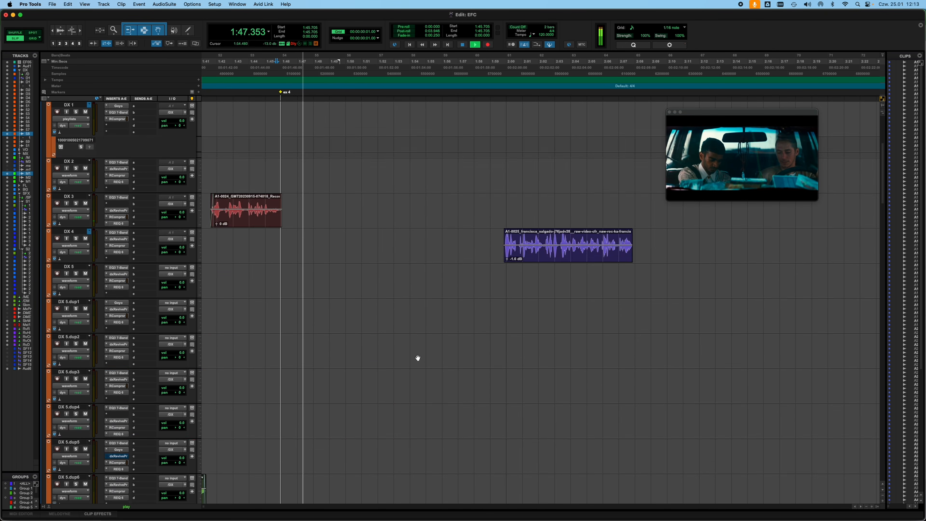
scroll(418, 358, down, 4)
scroll(375, 353, down, 2)
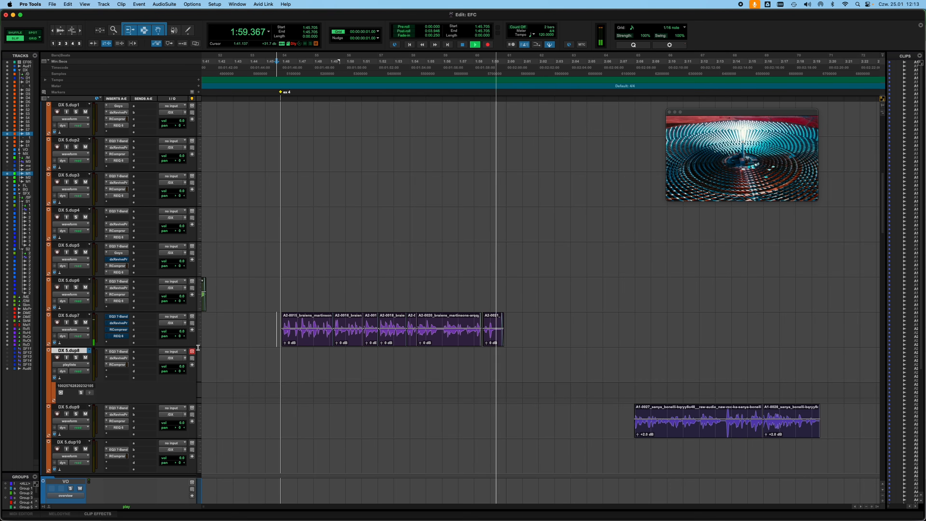
key(space)
Step: Enable all four DX 5.dup7 inserts and check its RCompressor settings
click(117, 323)
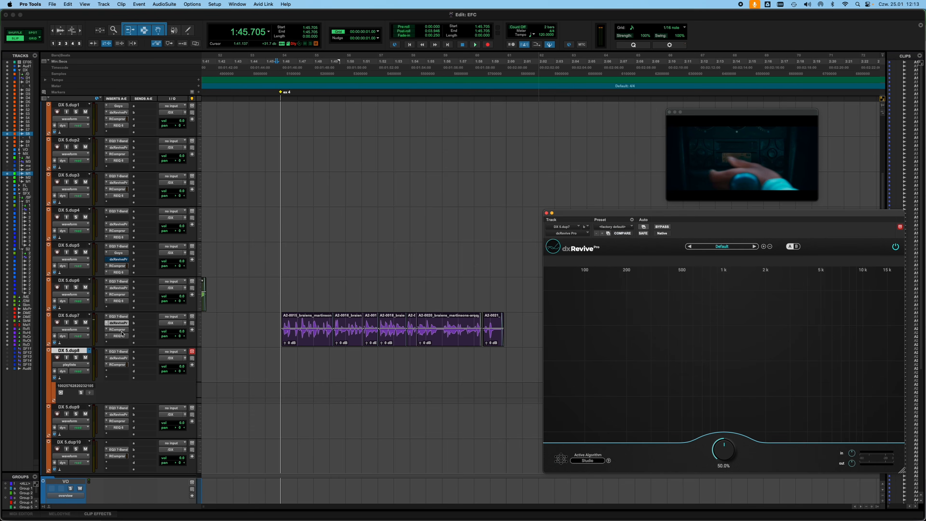
click(122, 336)
click(117, 329)
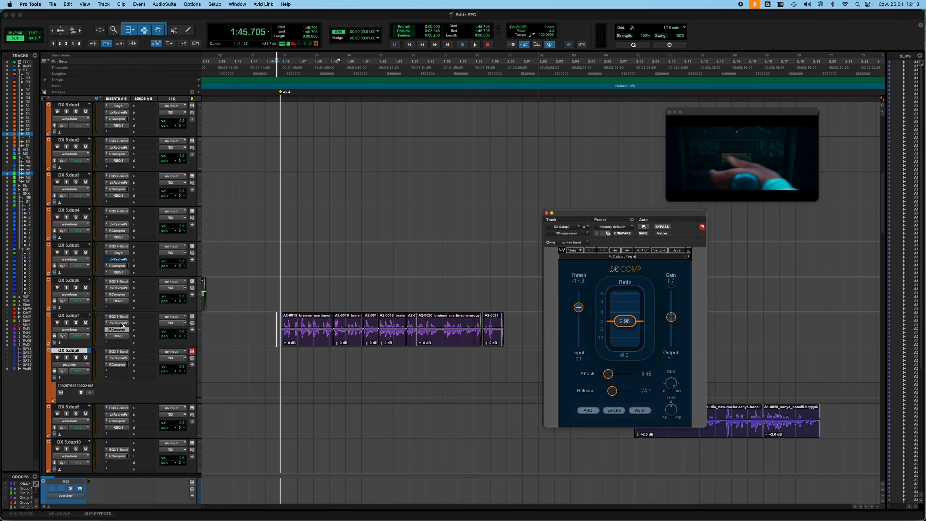
Step: Play the DX 5.dup7 dialogue with dxRevive Pro open, comparing it bypassed and active, and leave it active
click(117, 323)
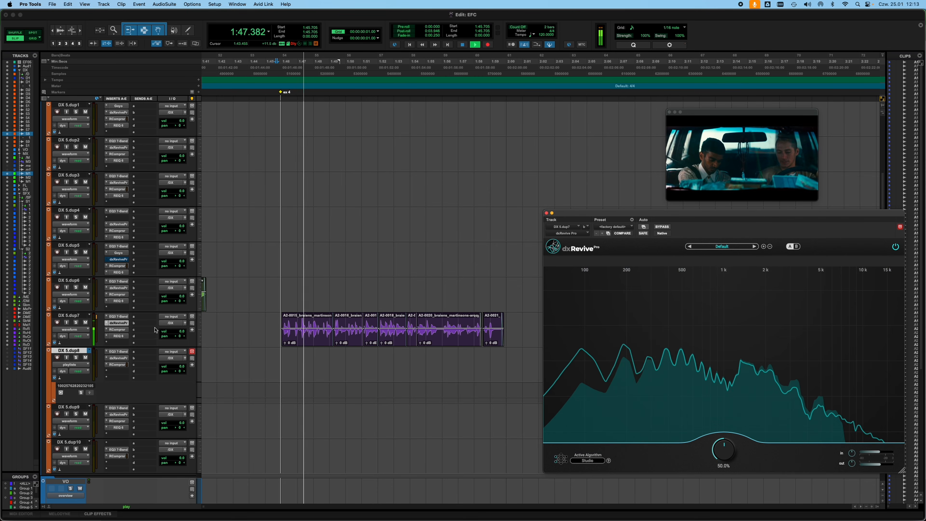
super+click(117, 323)
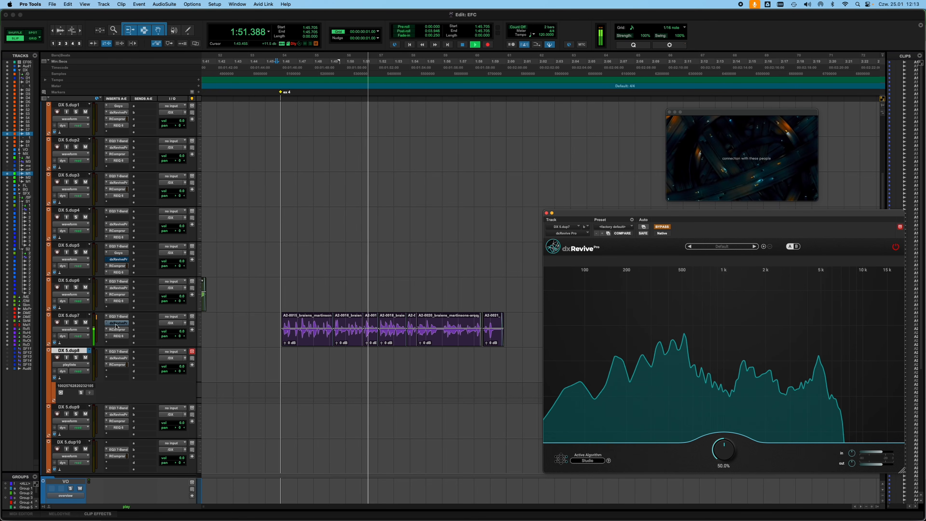
super+click(117, 324)
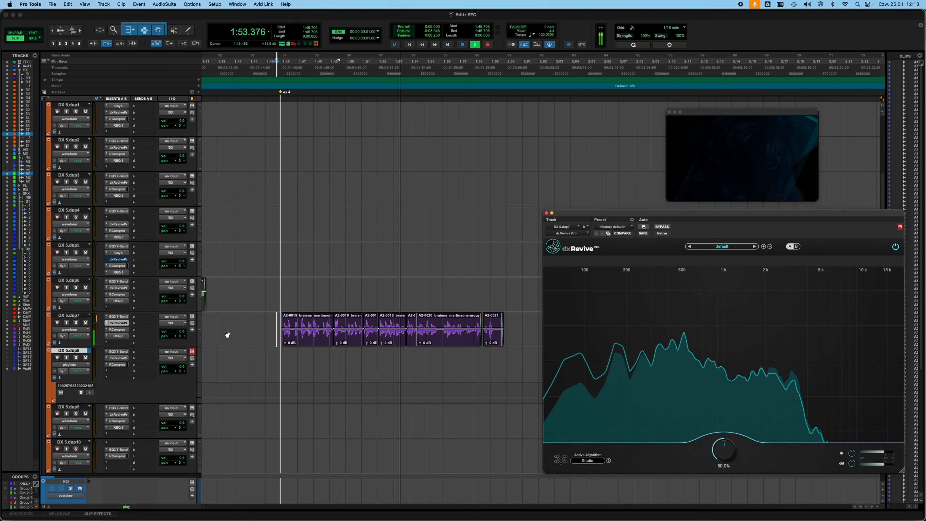